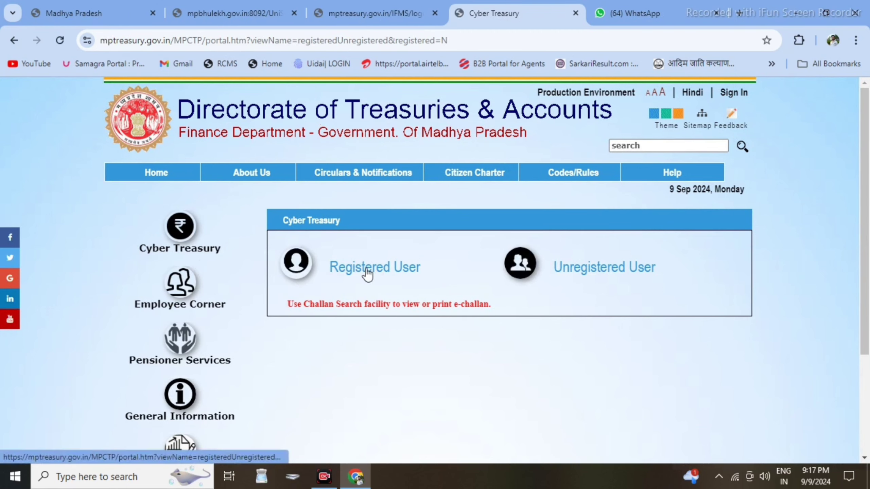
Step: Continue as an unregistered user and open the Revenue challan under Challans and Taxes
left_click(586, 269)
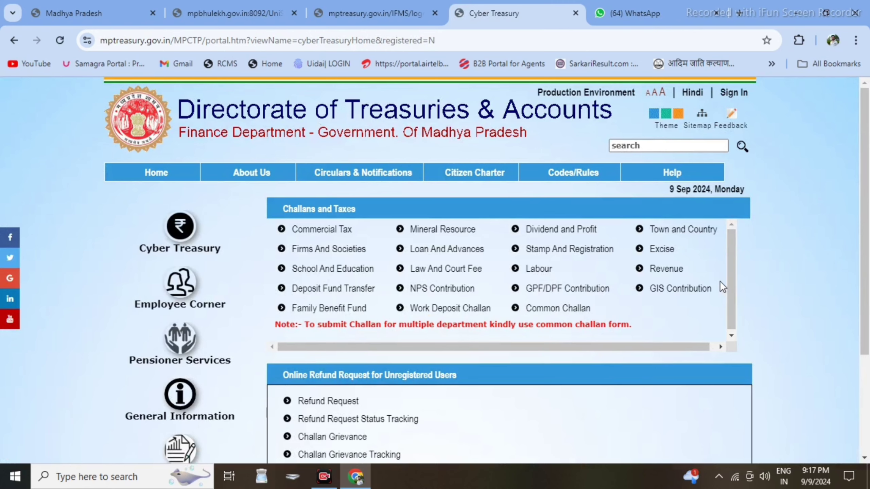
left_click_drag(729, 290, 730, 299)
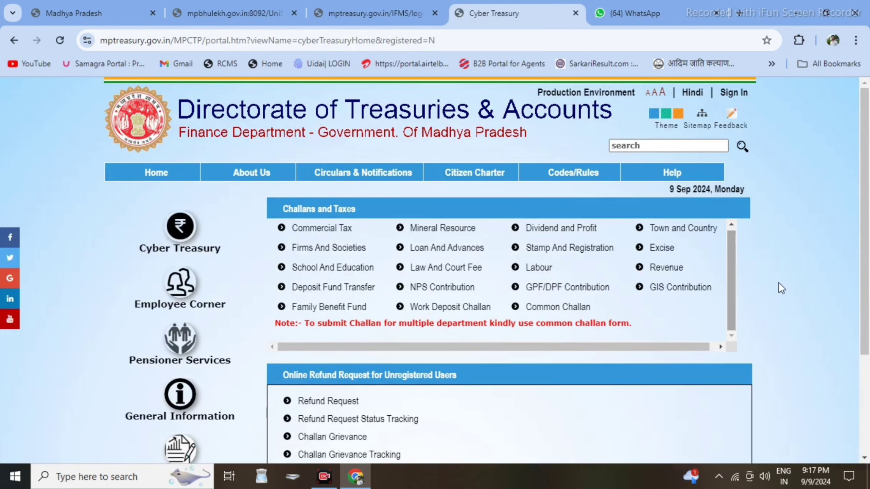
left_click_drag(865, 196, 866, 264)
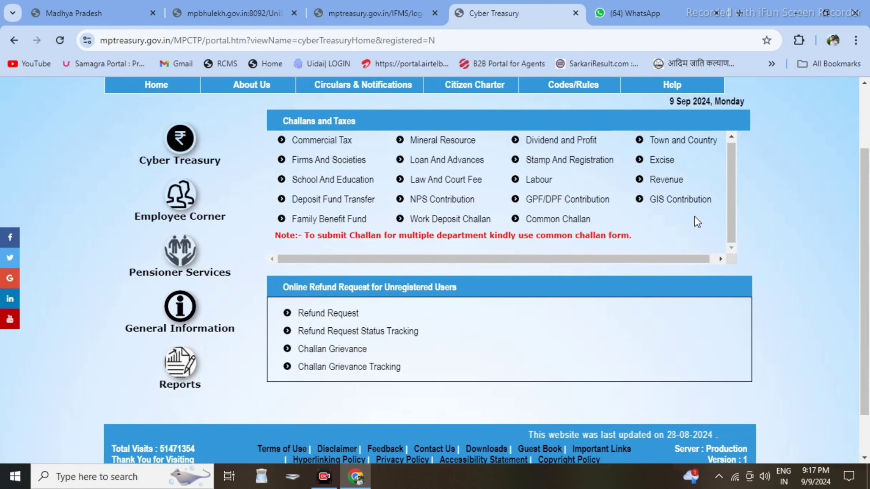
scroll(191, 237, "up", 1)
mouse_move(190, 236)
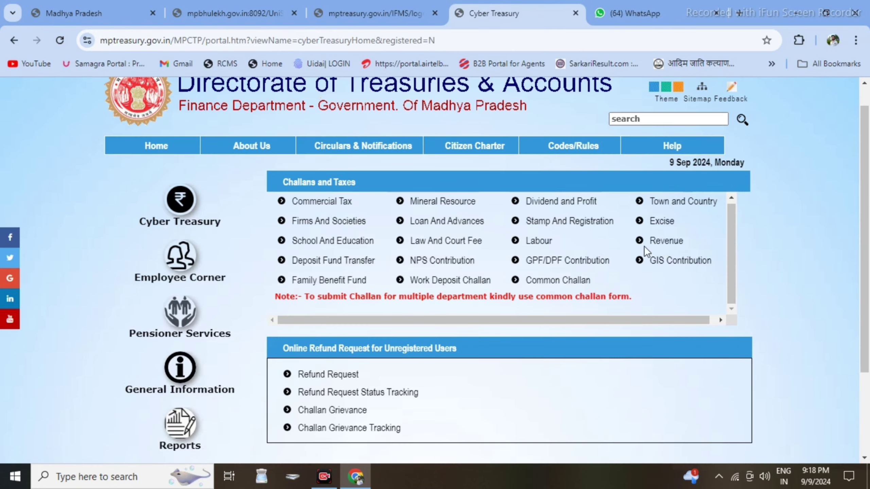
left_click(663, 244)
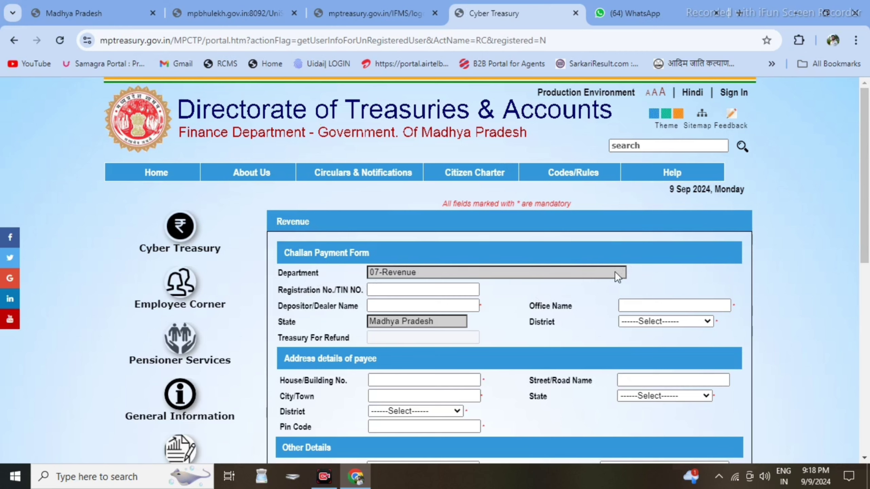
Step: Enter the depositor's name on the Revenue challan form
left_click(398, 306)
left_click(398, 307)
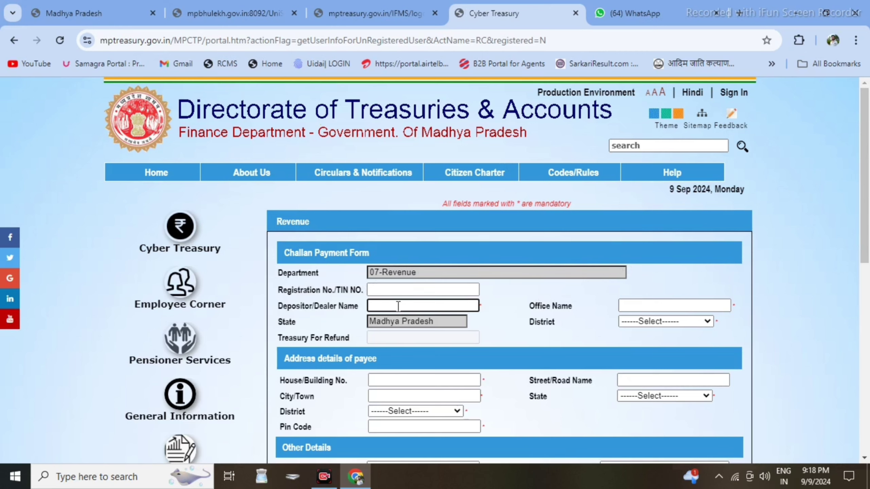
type("CH")
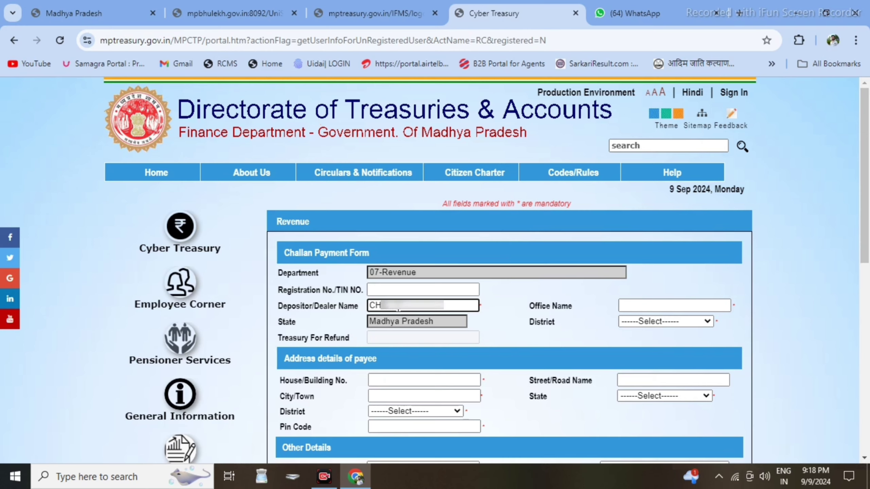
type("MNDRA")
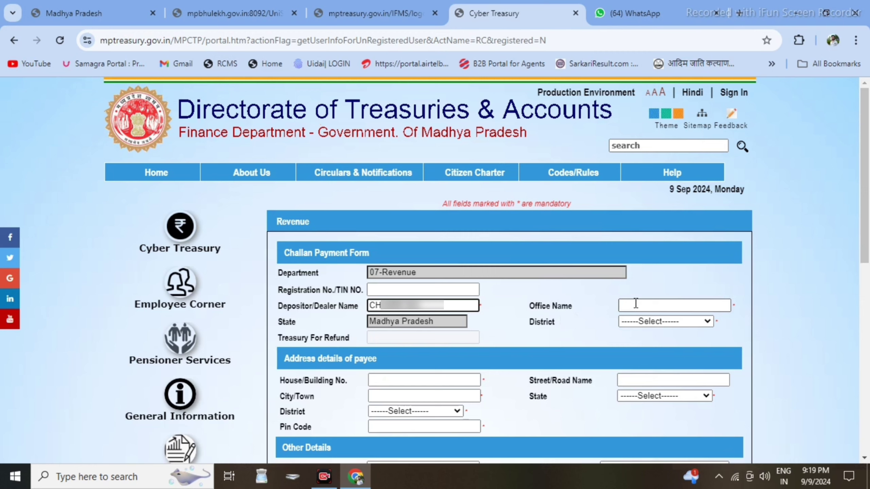
Step: Set Office Name to TEHSIL KUNDAM and District to Jabalpur
left_click(631, 305)
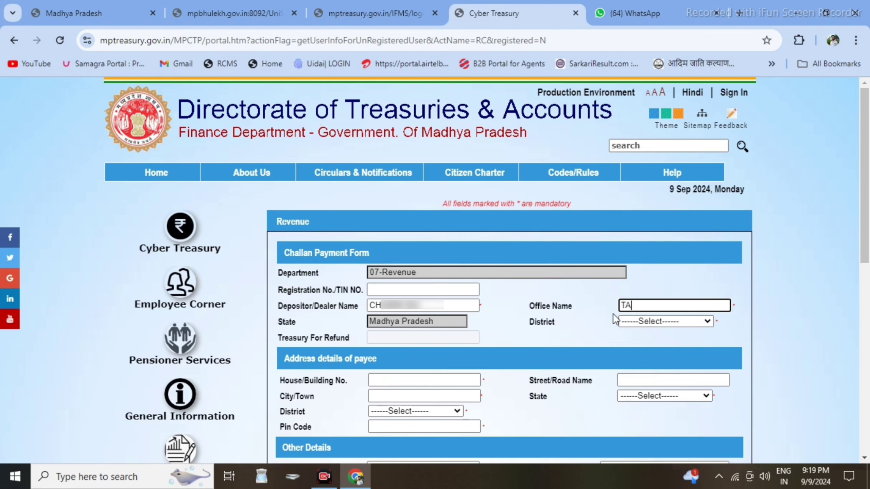
type("SI")
key("ctrl+a")
type("TEHSIL KUNDAM")
left_click(641, 324)
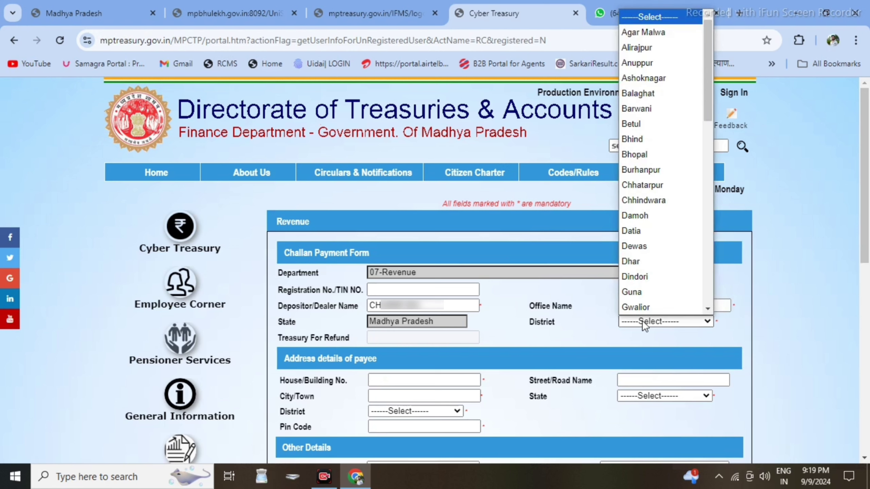
key("j")
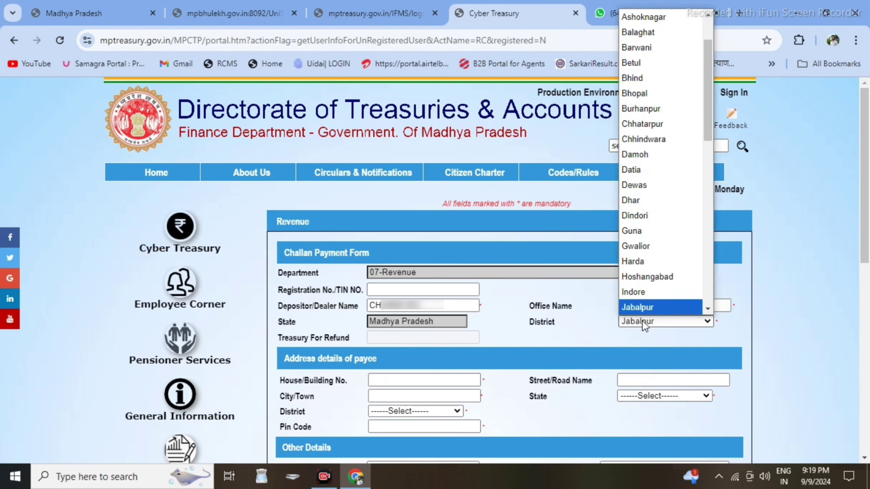
key("Return")
left_click(384, 378)
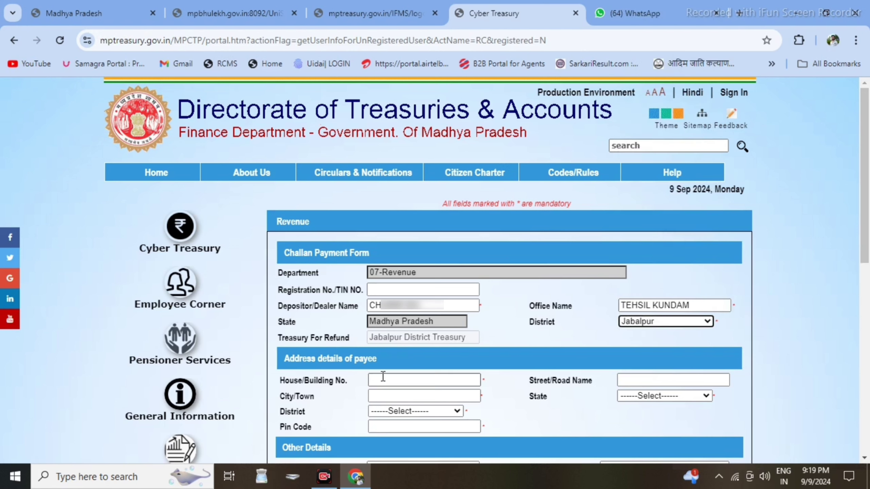
Step: Fill in the payee's house/building, street/road and city/town address lines
left_click(408, 380)
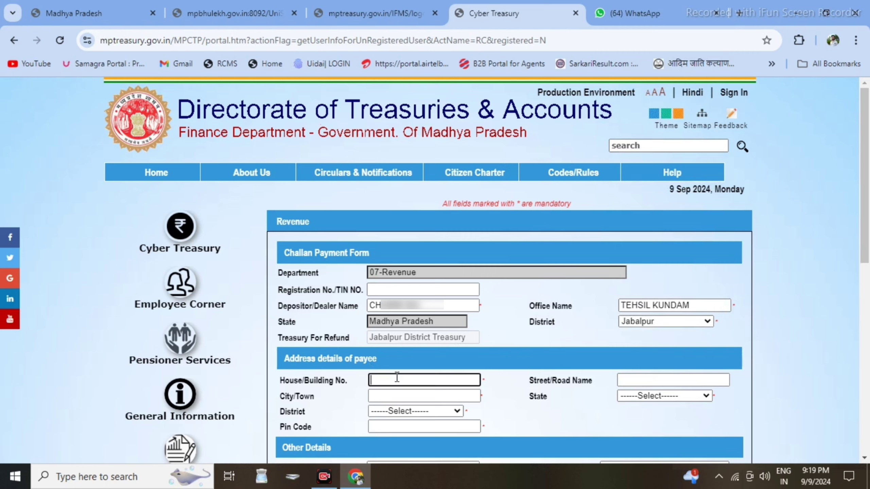
type("DEVHARA")
left_click(640, 382)
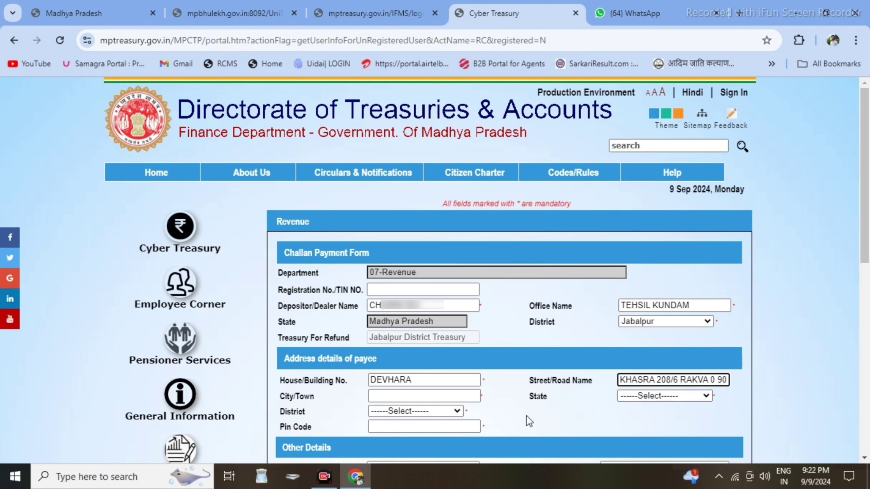
left_click_drag(620, 380, 745, 382)
left_click(437, 394)
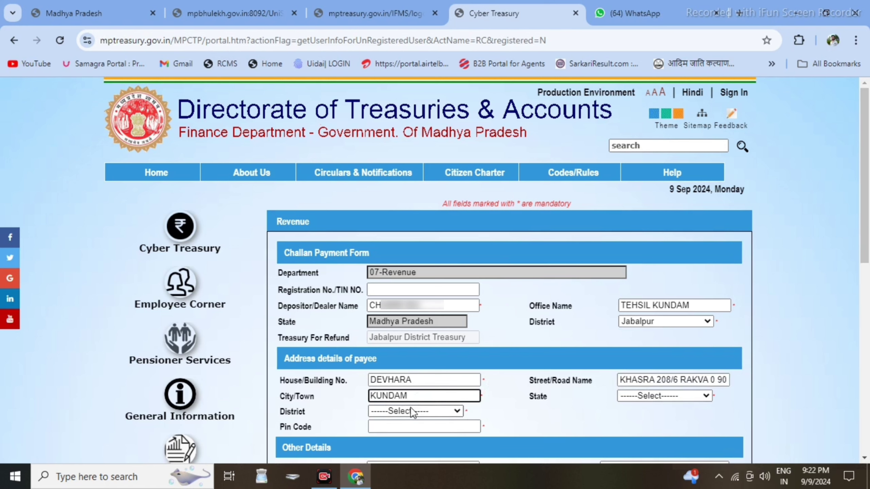
Step: Set the payee state to Madhya Pradesh, district to Jabalpur, and enter the pin code
left_click(653, 398)
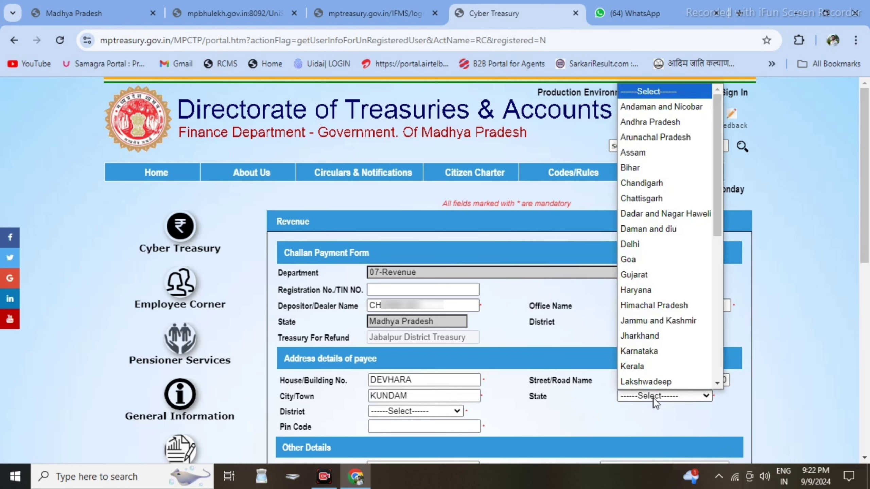
key("m")
key("Return")
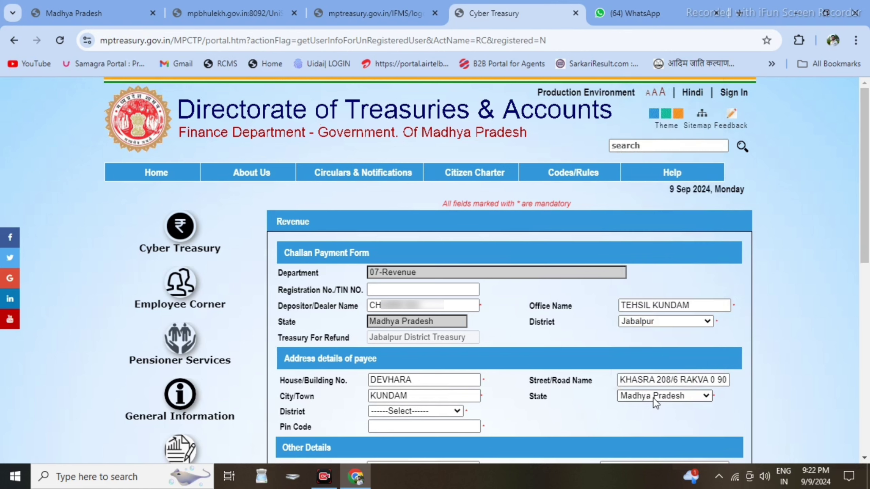
left_click(424, 410)
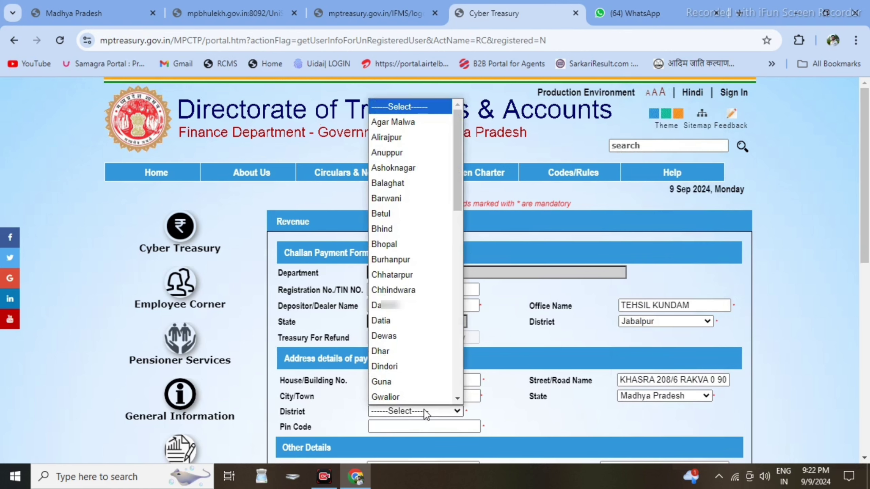
key("j")
key("Return")
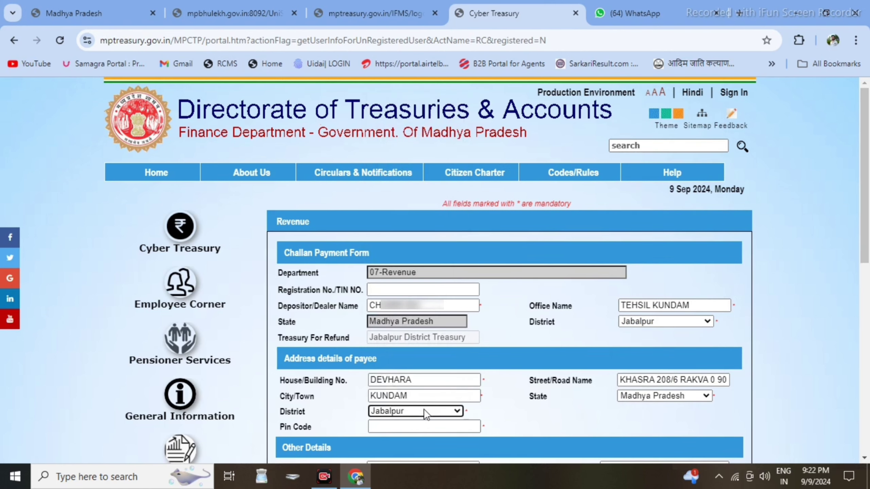
left_click(403, 427)
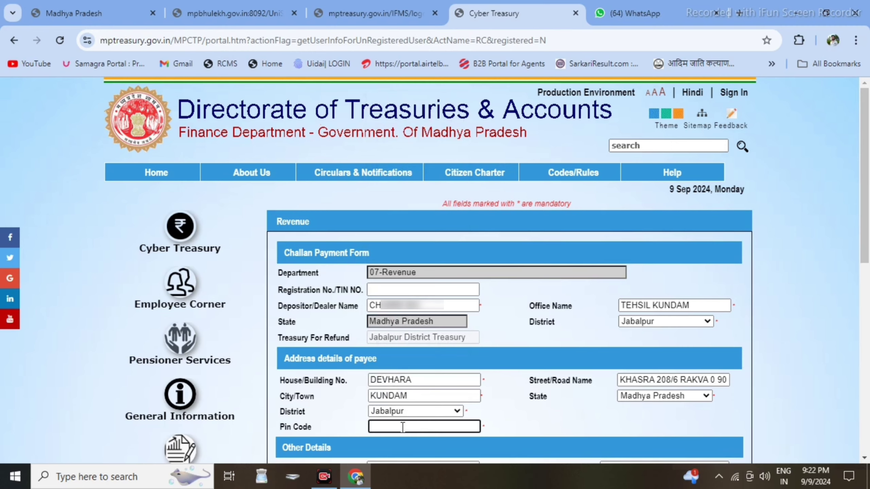
type("483110")
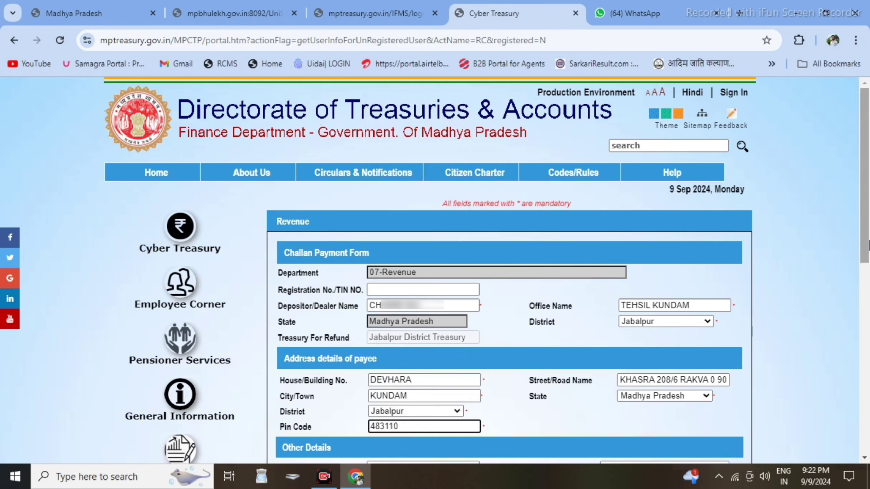
left_click_drag(867, 245, 868, 409)
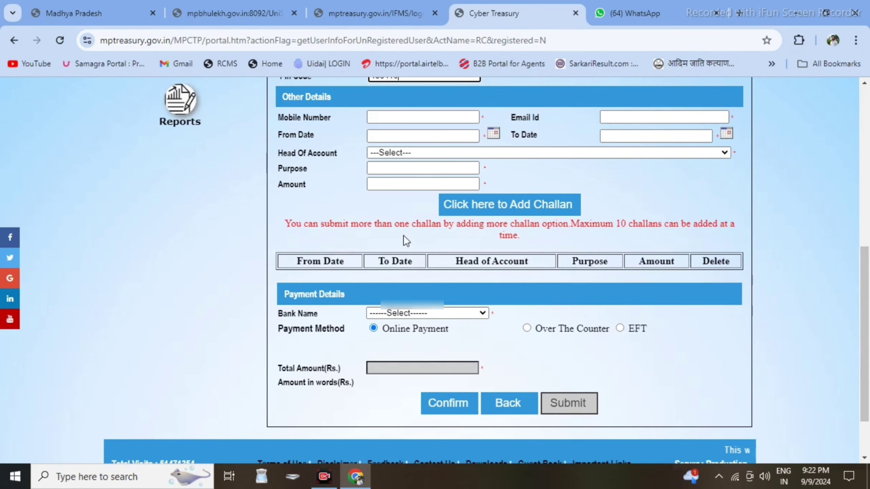
Step: Enter the payer's mobile number and e-mail ID under Other Details
left_click(411, 113)
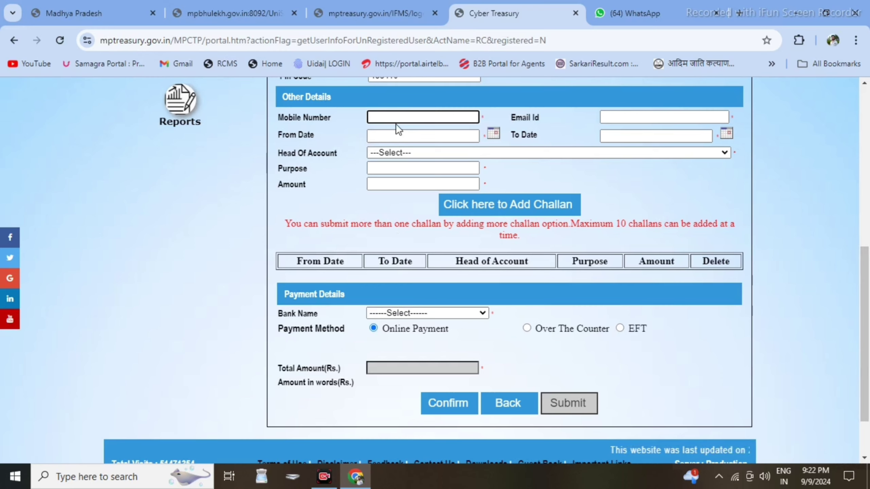
type("7")
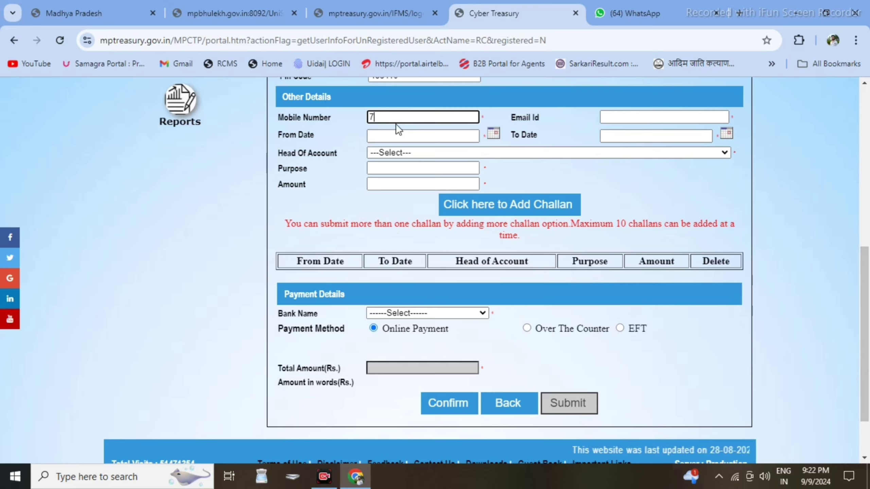
type("35")
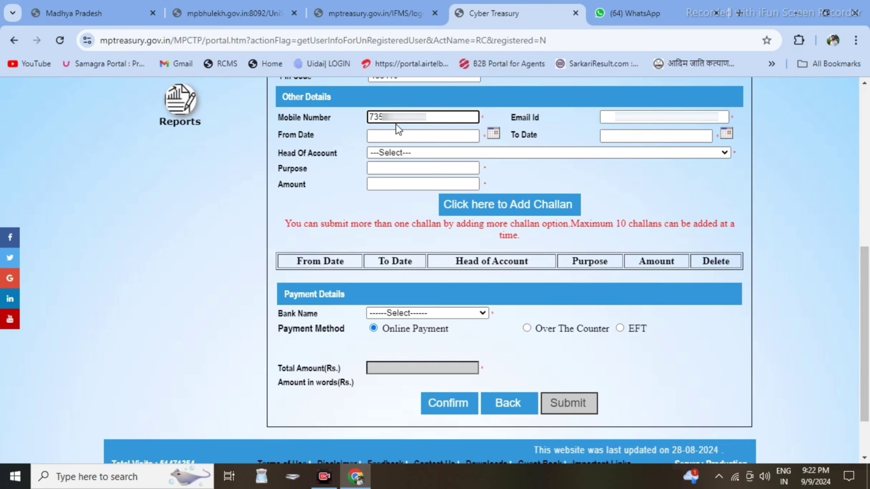
type("00")
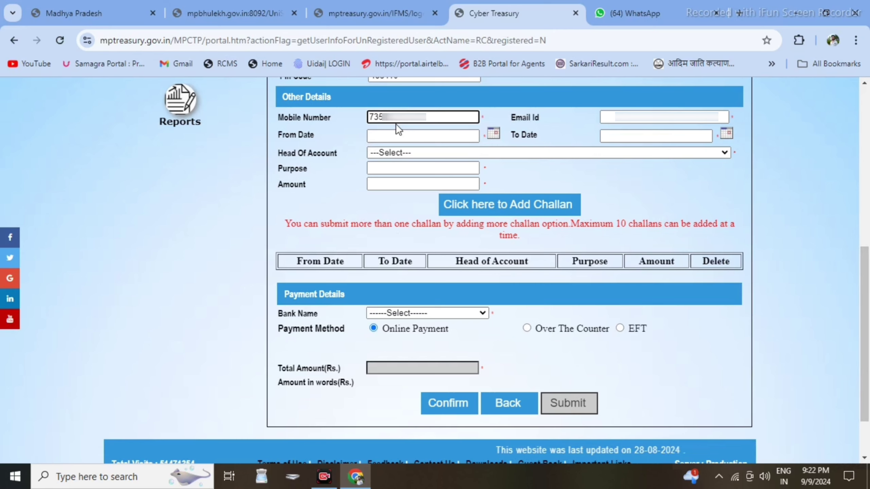
type("0000")
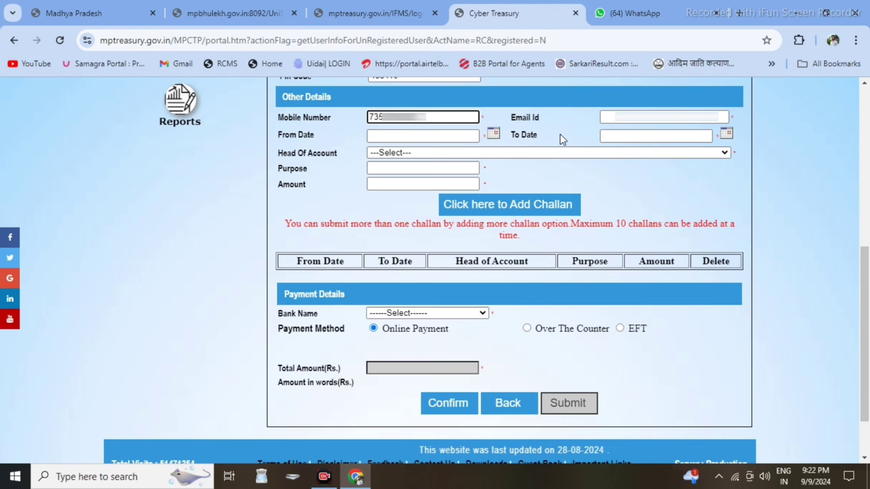
left_click(619, 113)
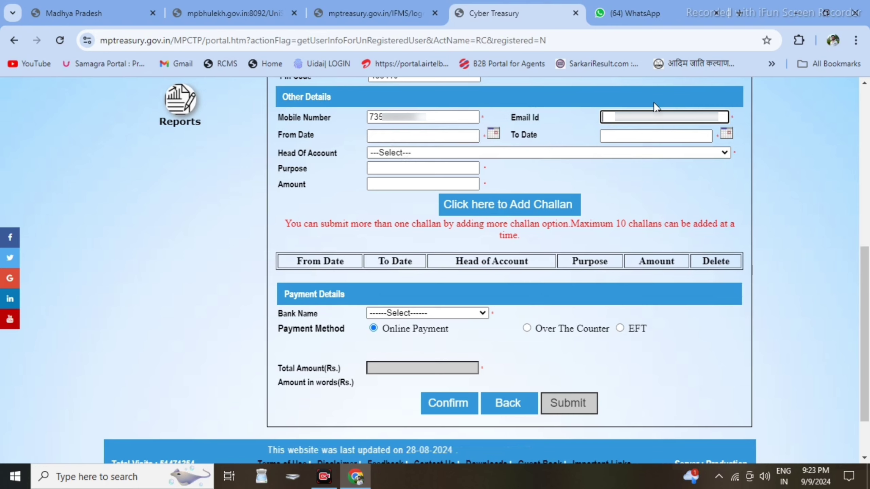
double_click(652, 116)
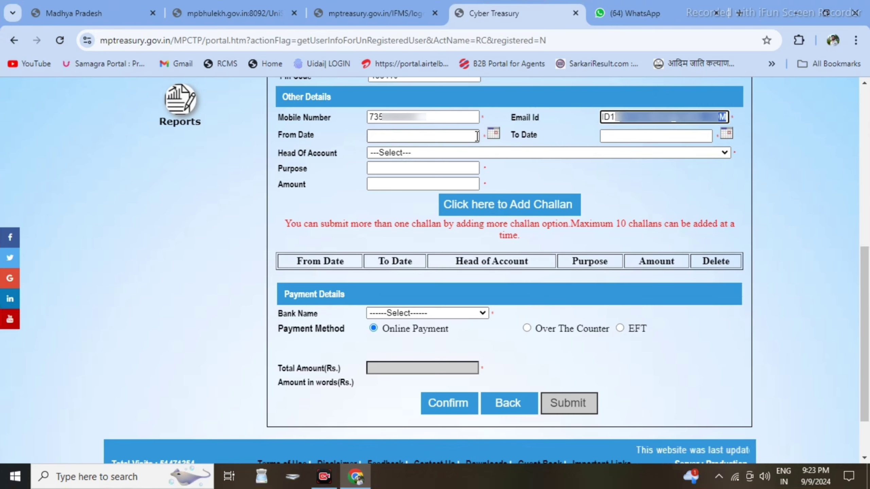
left_click(494, 135)
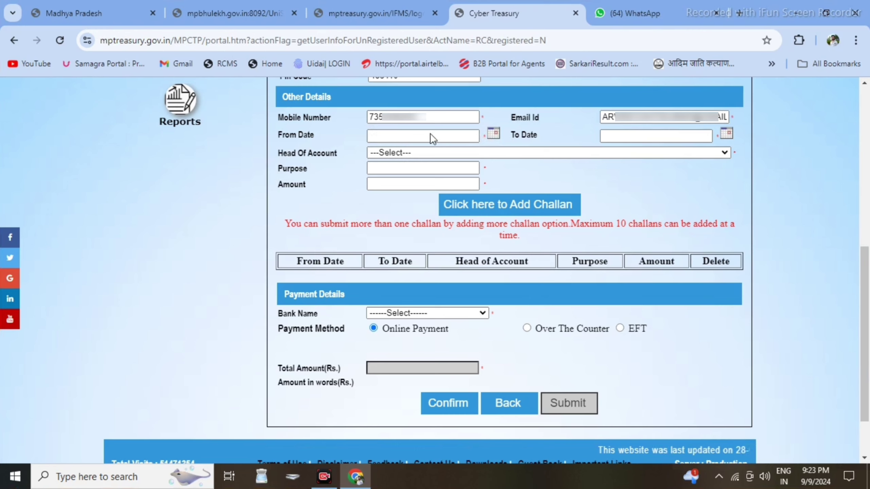
left_click(415, 136)
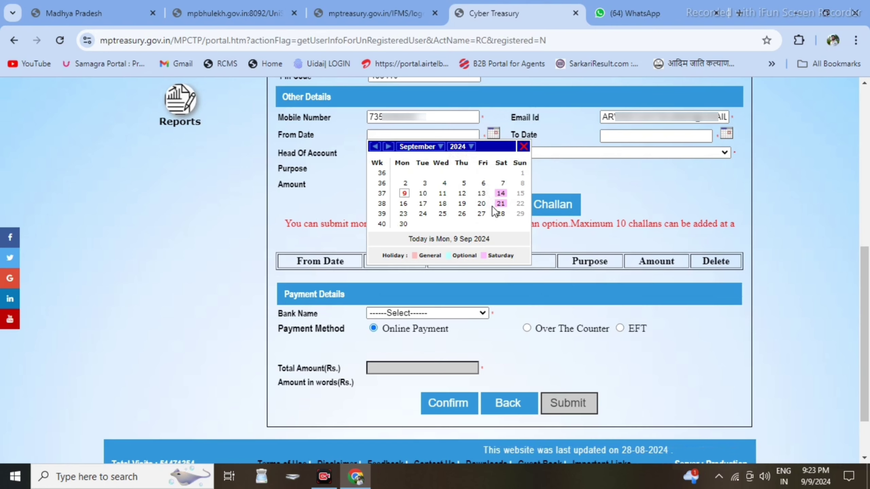
Step: Set From Date to 09/09/2024 and To Date to 09/10/2024
left_click(404, 194)
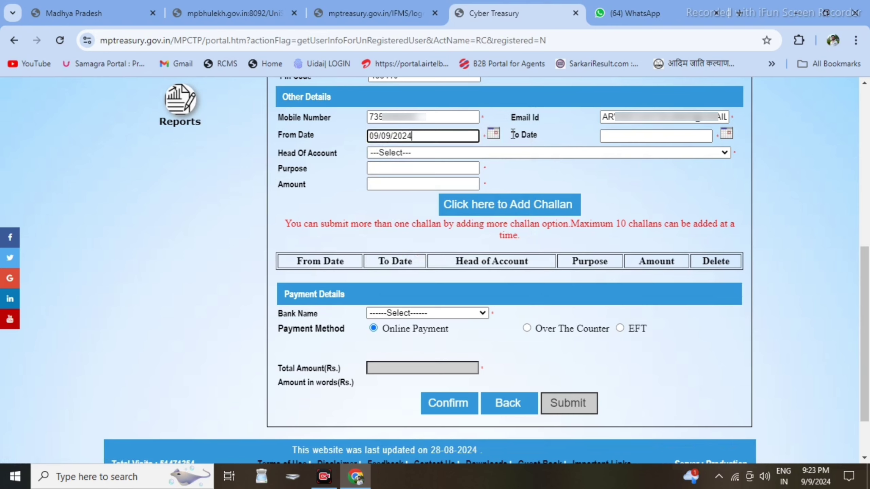
left_click_drag(510, 134, 644, 131)
left_click(726, 132)
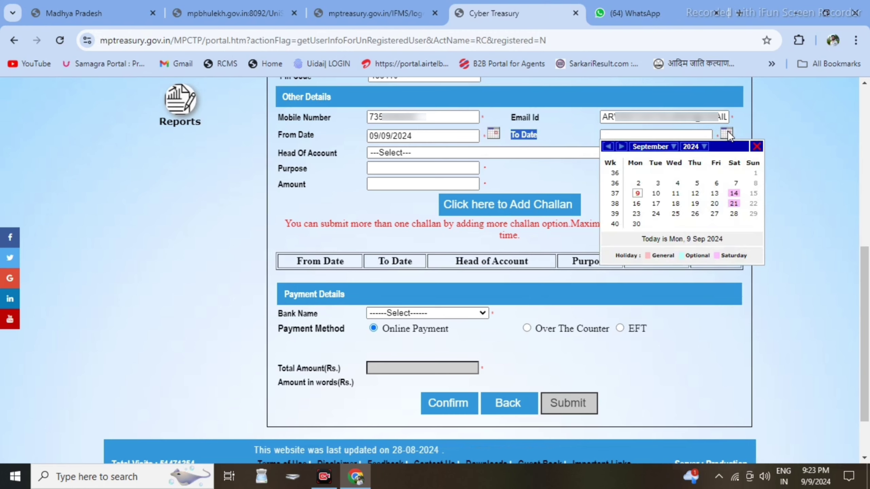
left_click(673, 147)
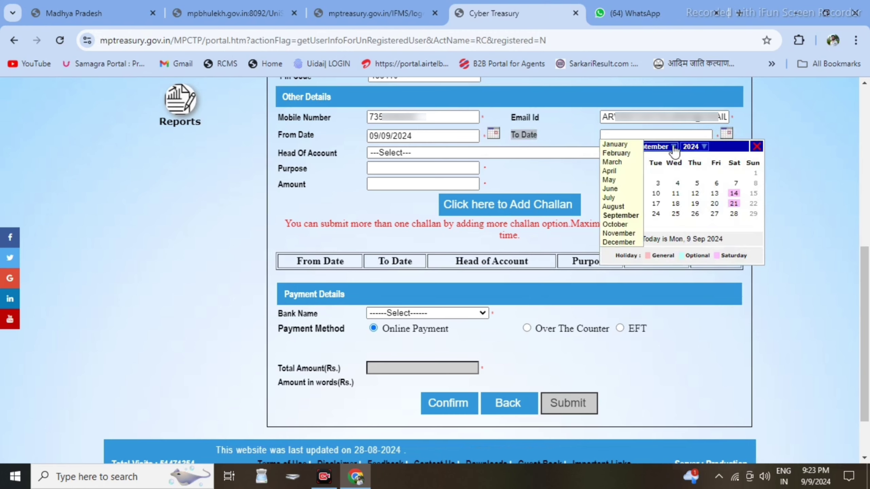
left_click(622, 225)
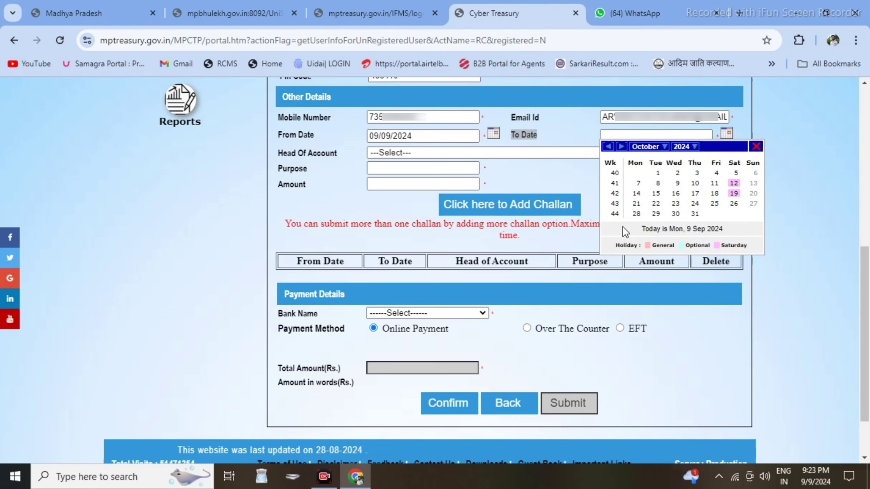
left_click(677, 184)
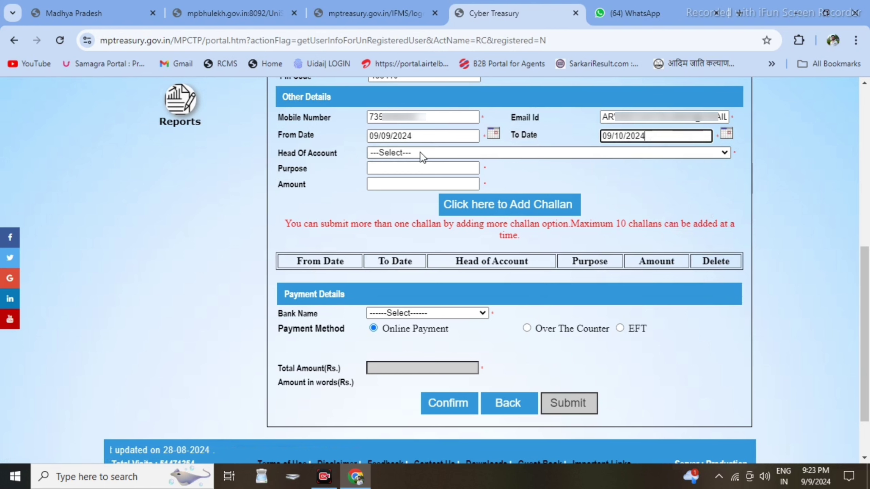
left_click(410, 152)
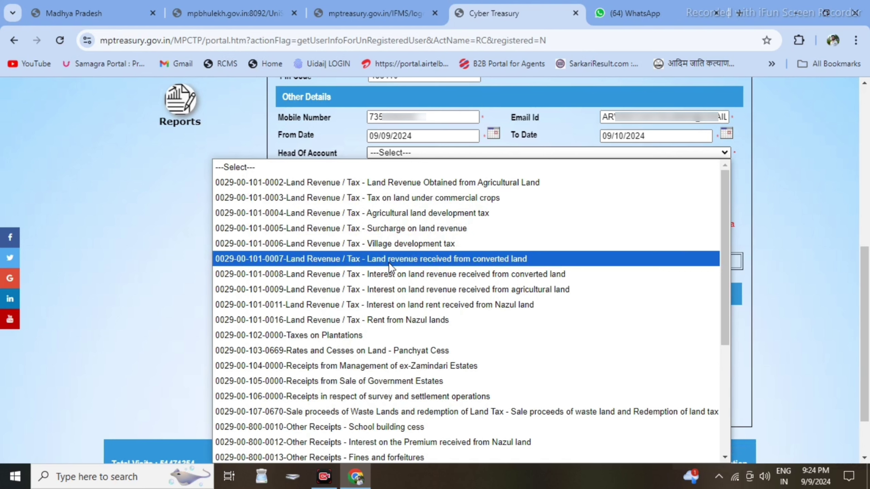
left_click_drag(733, 370, 739, 412)
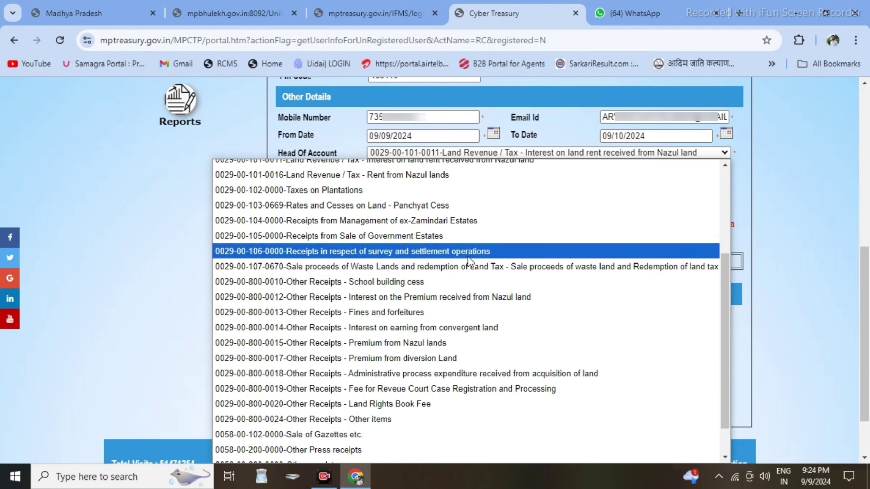
left_click(363, 251)
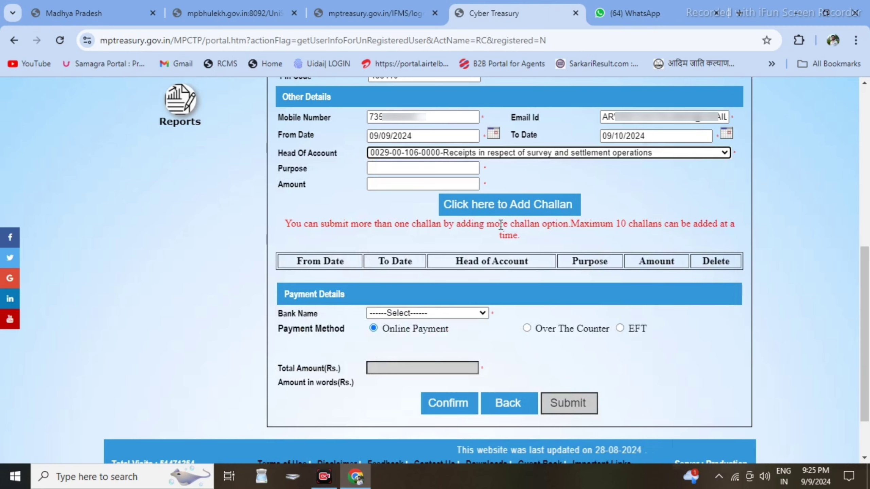
Step: Enter purpose SIMANKAN and amount 100 on the challan
left_click(387, 169)
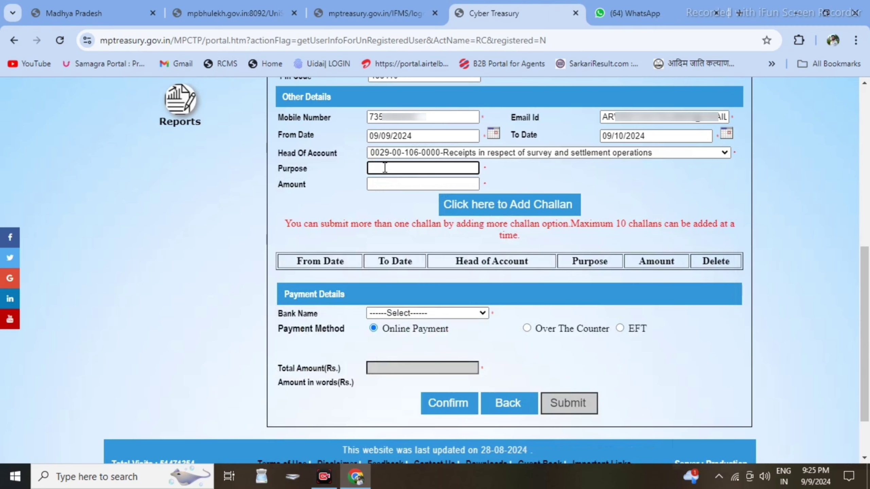
type("SIMA")
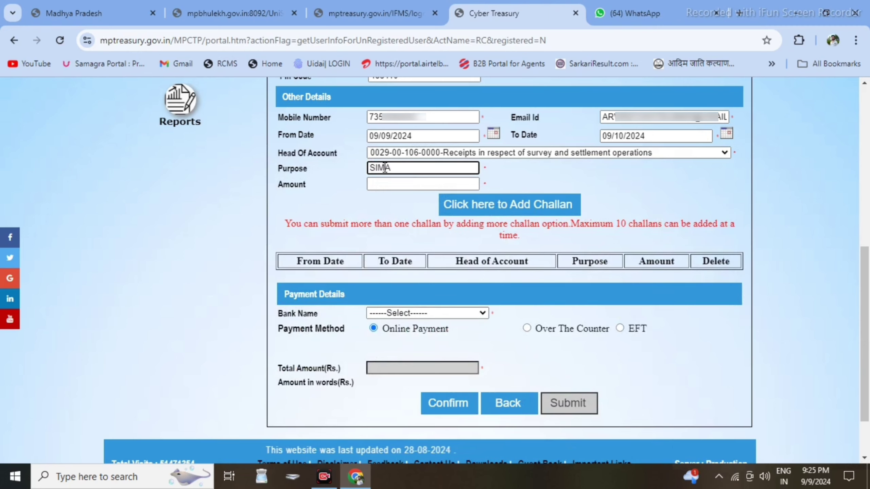
type("NKAN")
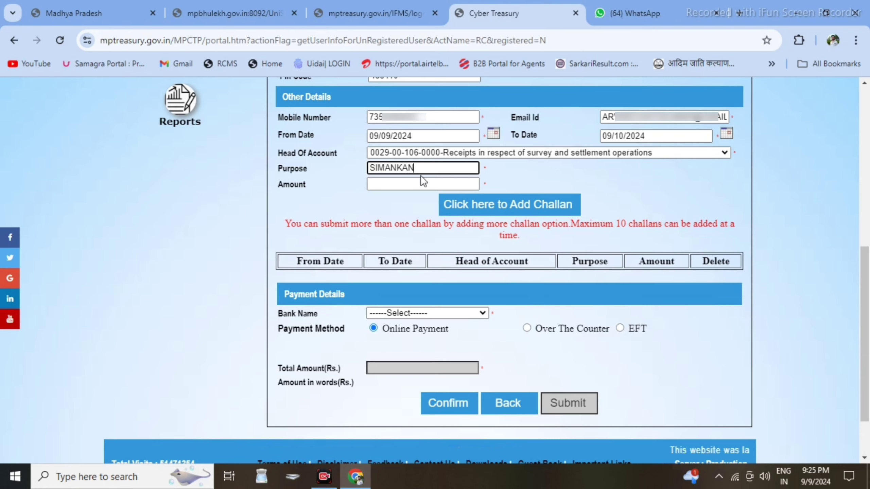
left_click(390, 185)
type("1")
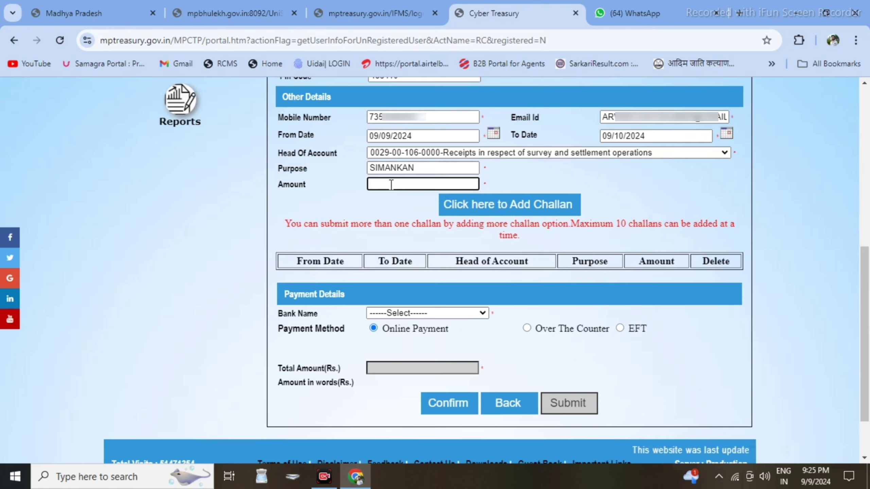
type("00")
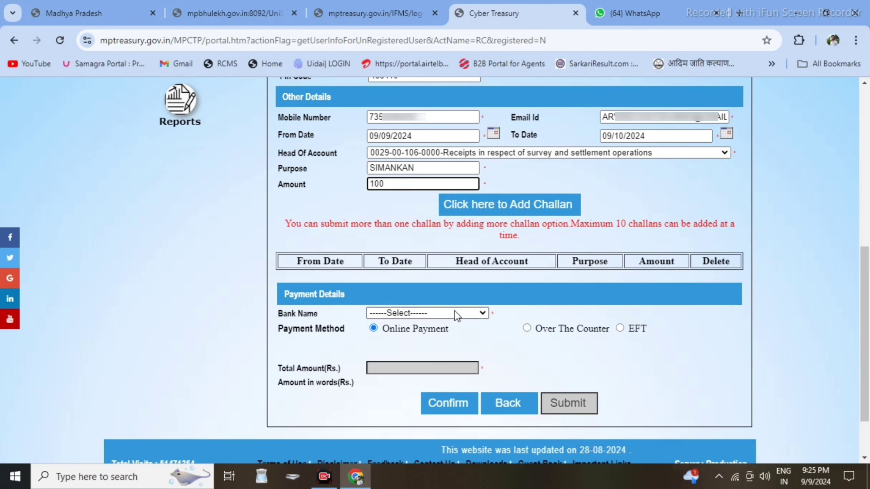
Step: Add the challan, choose bank UPI PAYMENT - Canara and confirm the details
left_click(515, 211)
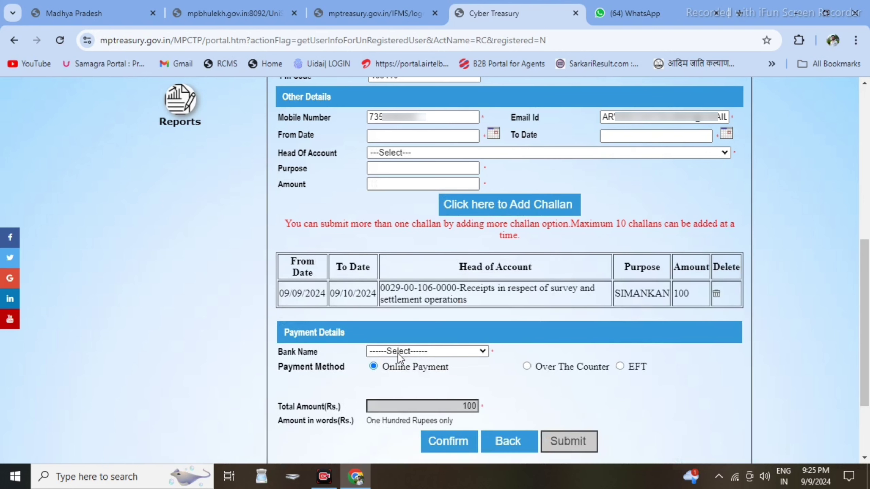
left_click(416, 351)
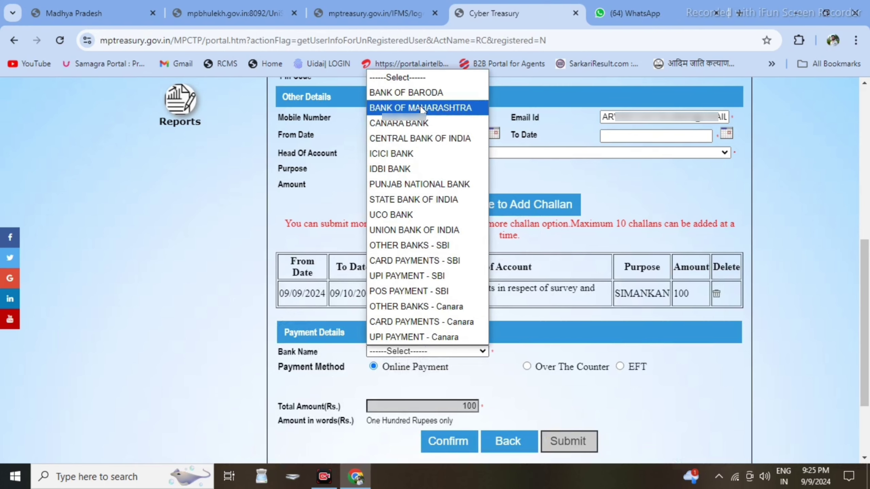
left_click(405, 336)
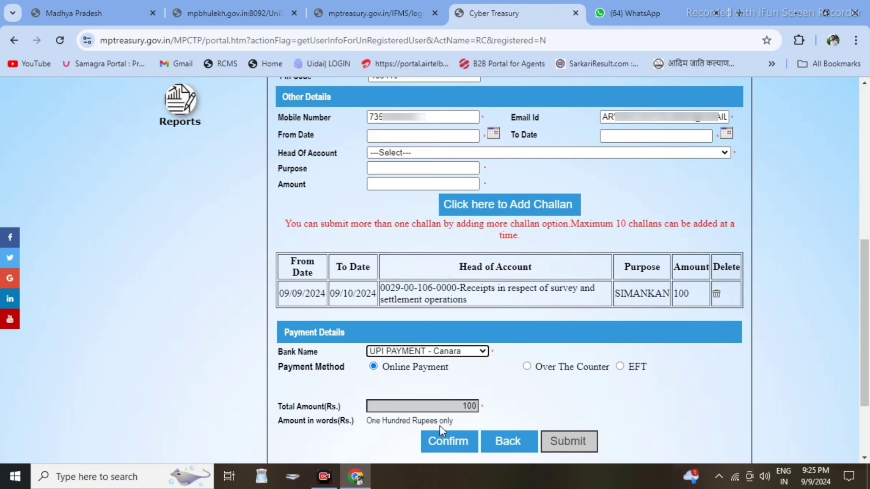
left_click(447, 442)
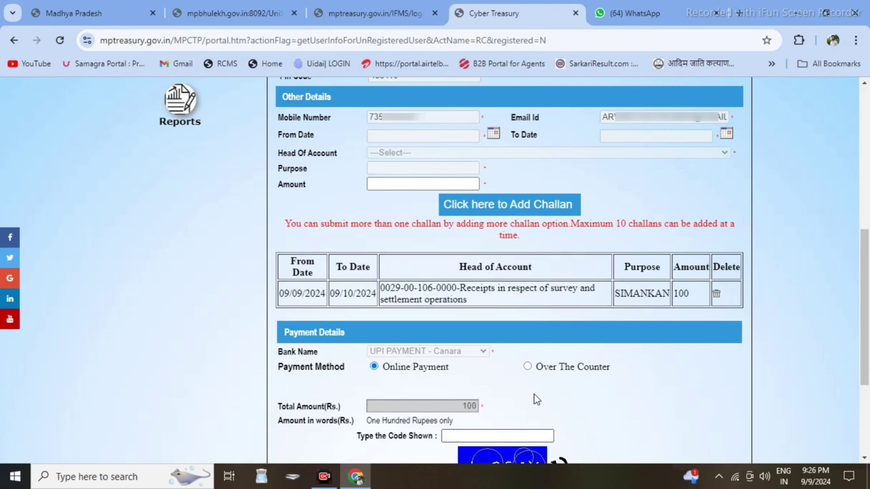
Step: Enter the displayed security code and submit the challan
scroll(867, 295, "down", 4)
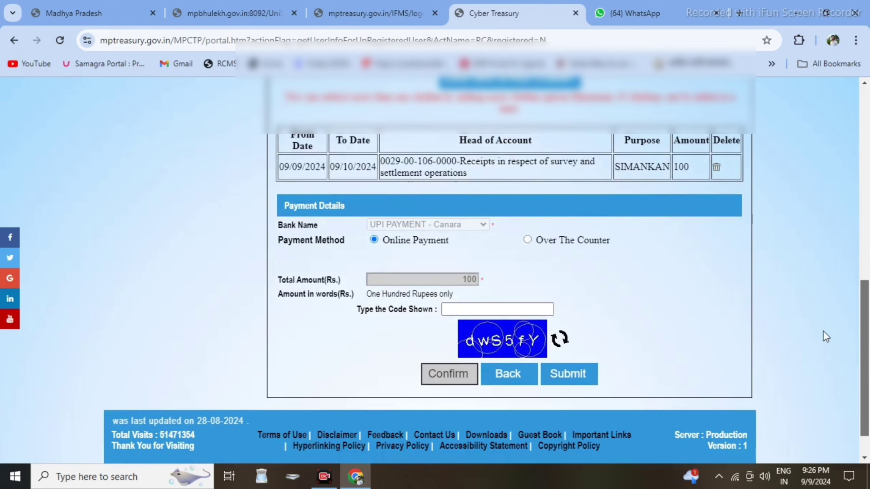
left_click(480, 308)
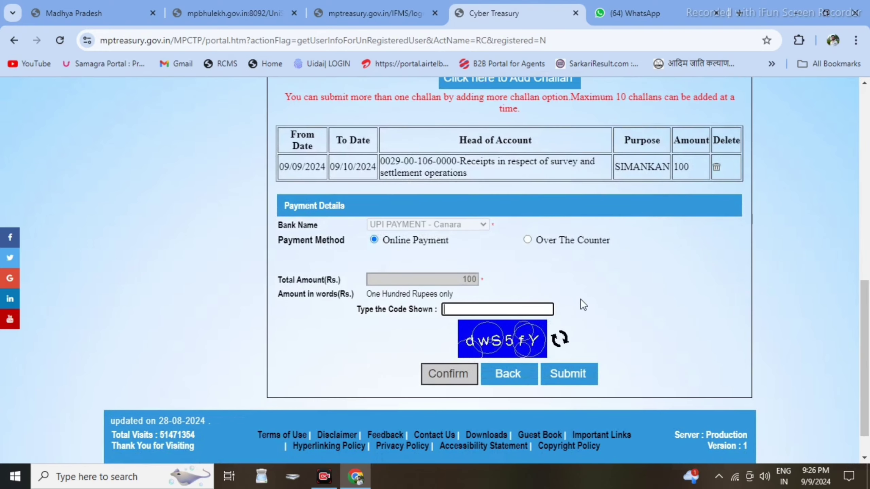
type("dwS5fY")
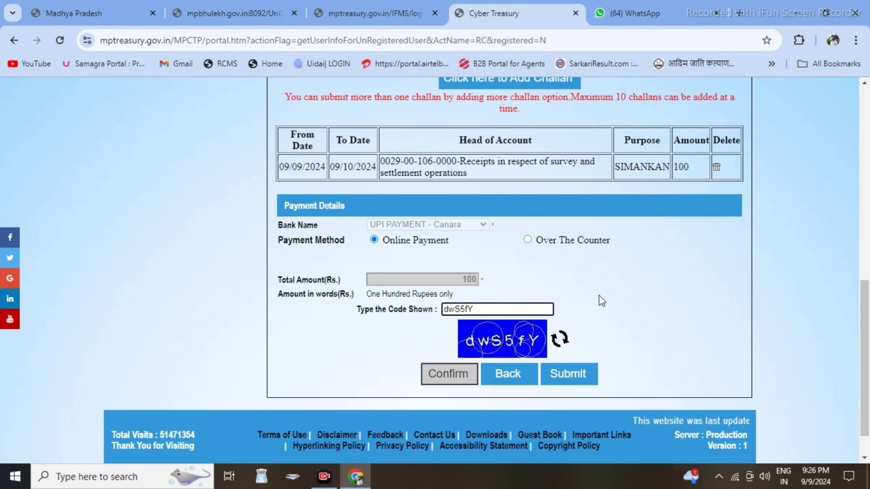
left_click(577, 374)
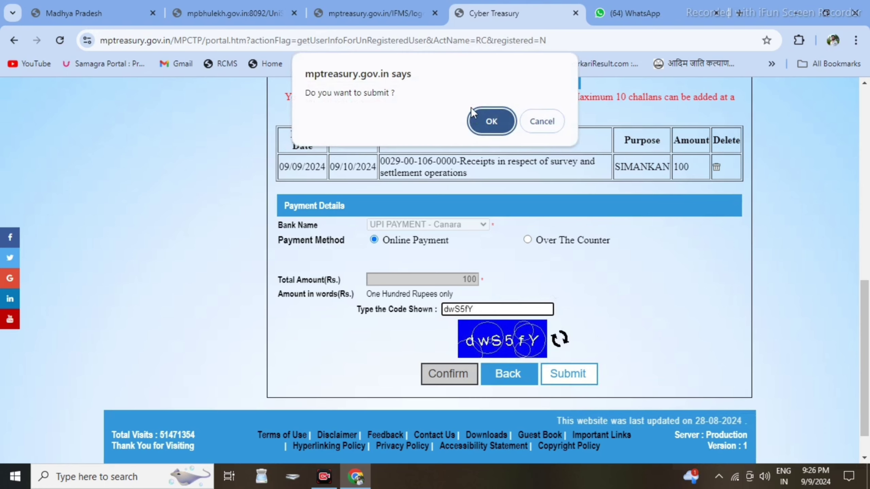
Step: Confirm the submission and acknowledge the URN alert to proceed to Canara Bank payment
left_click(490, 121)
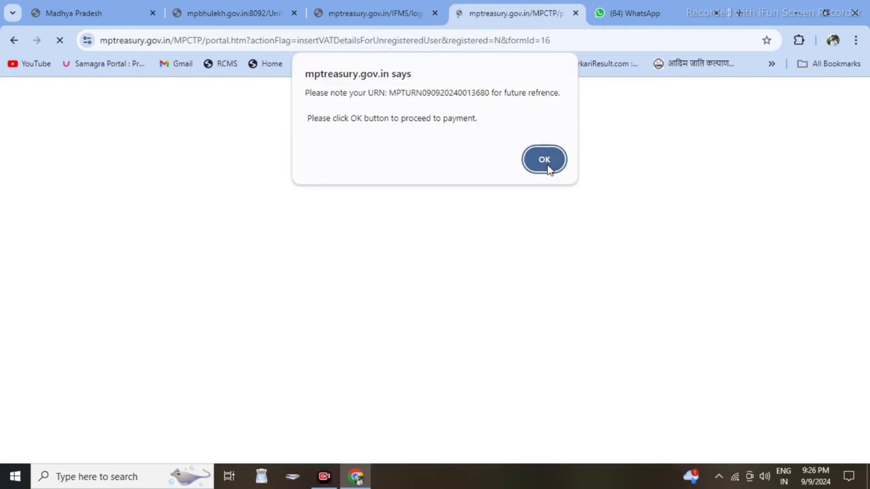
left_click(533, 162)
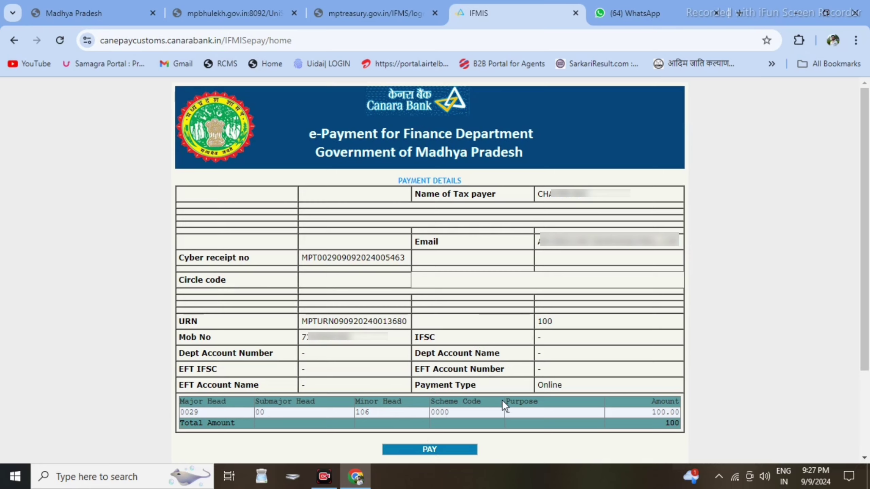
Step: Pay the INR 100.00 challan on SabPaisa with a generated UPI QR code
left_click(428, 449)
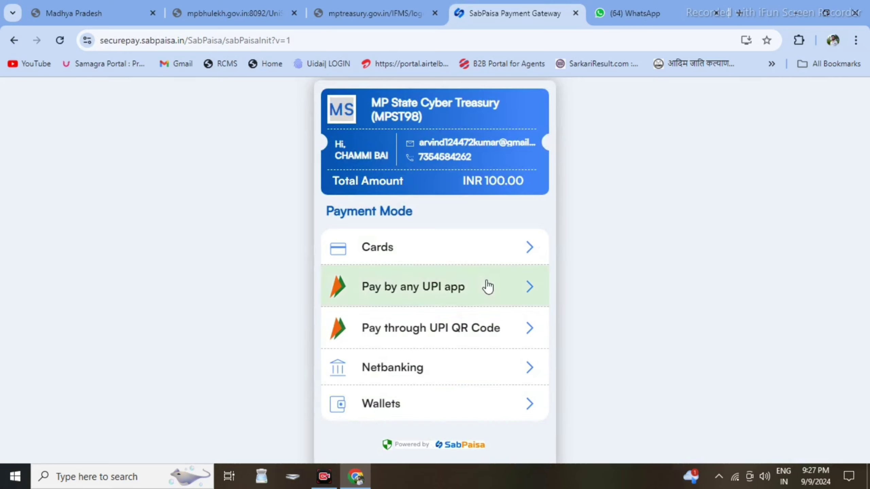
left_click(482, 333)
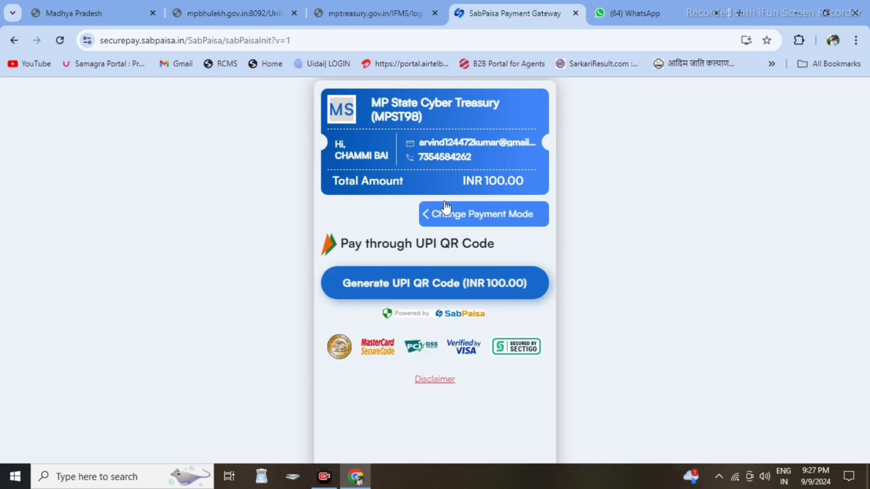
left_click(451, 291)
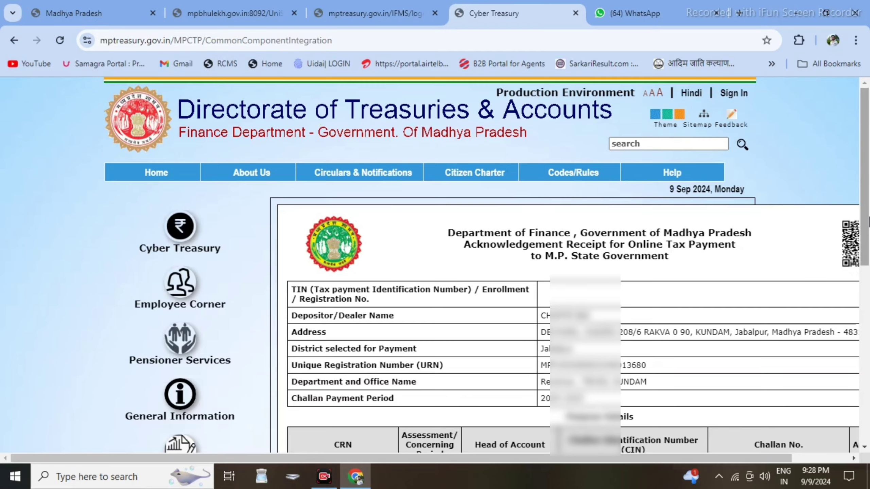
Step: Open the 100-rupee challan receipt through Print & Save and maximize its printable window
left_click_drag(868, 194, 868, 311)
scroll(867, 311, "down", 3)
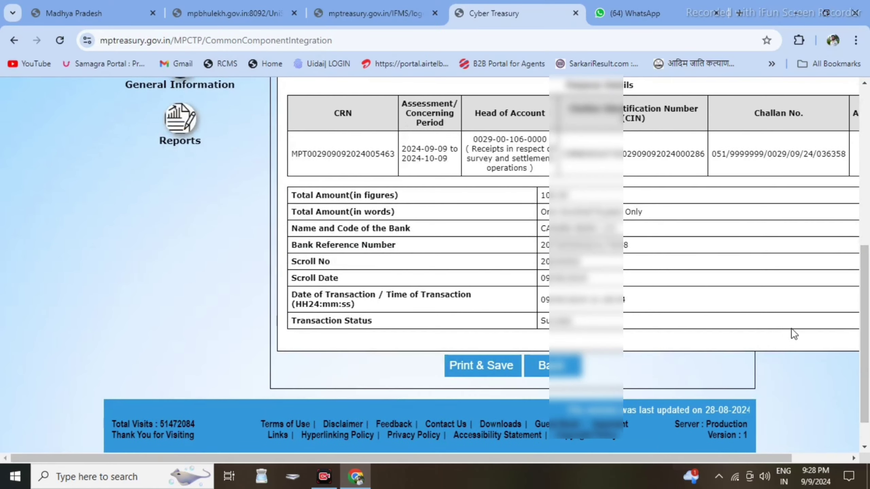
scroll(866, 307, "up", 7)
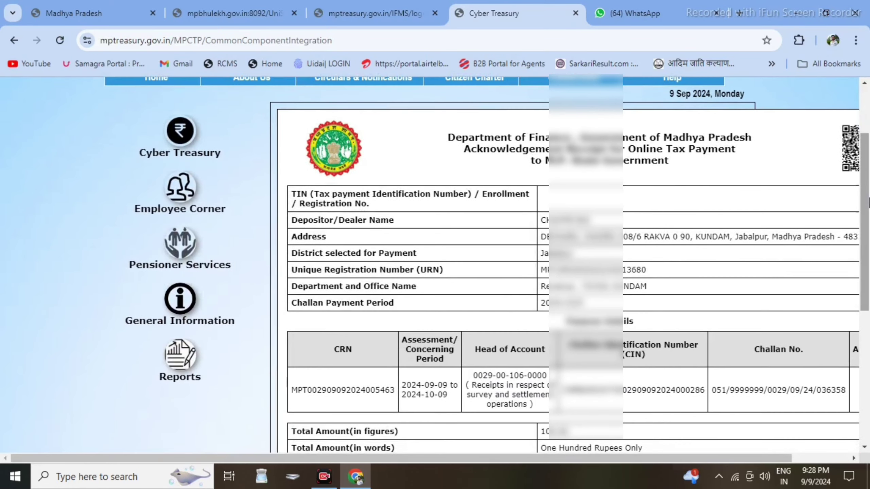
left_click_drag(506, 457, 562, 458)
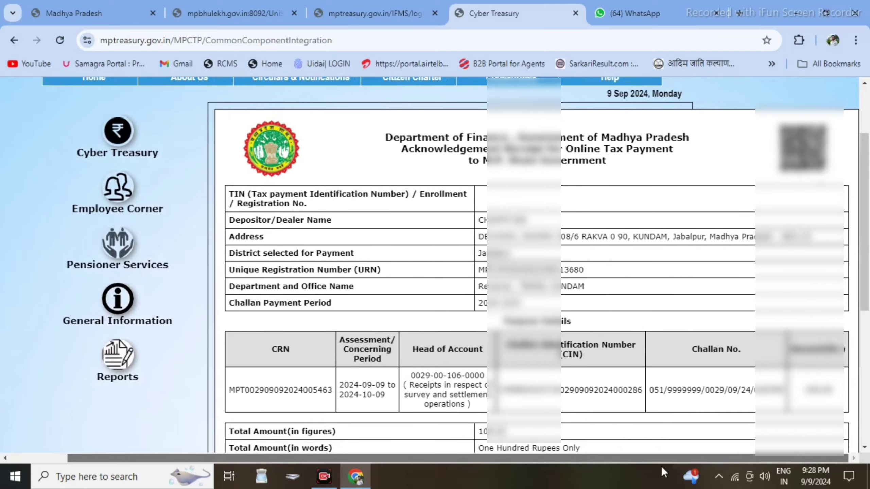
scroll(863, 307, "down", 6)
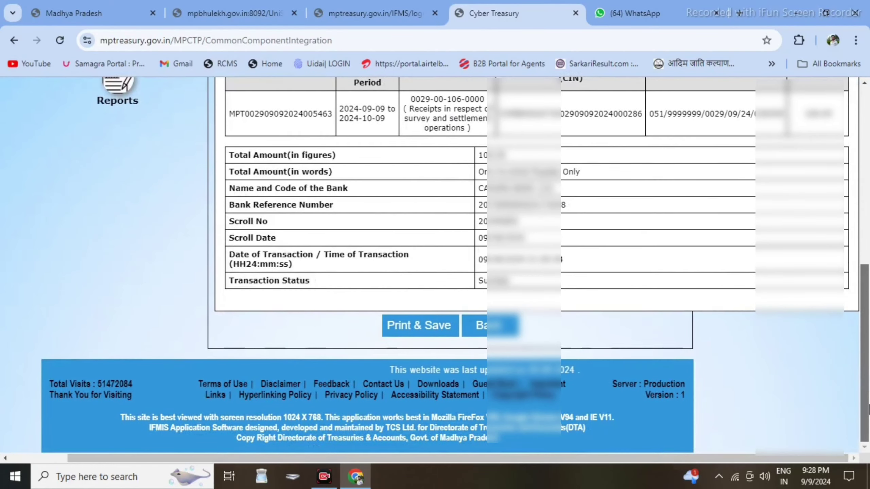
scroll(868, 342, "up", 6)
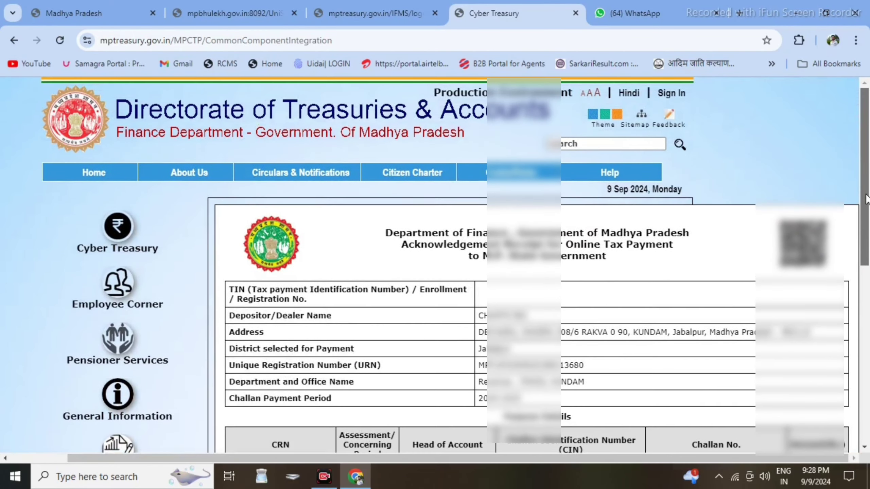
scroll(869, 266, "down", 6)
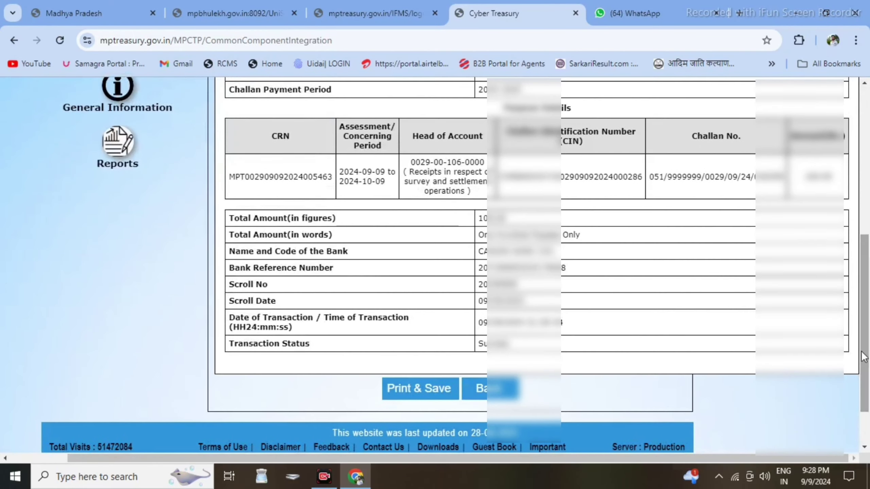
left_click(419, 388)
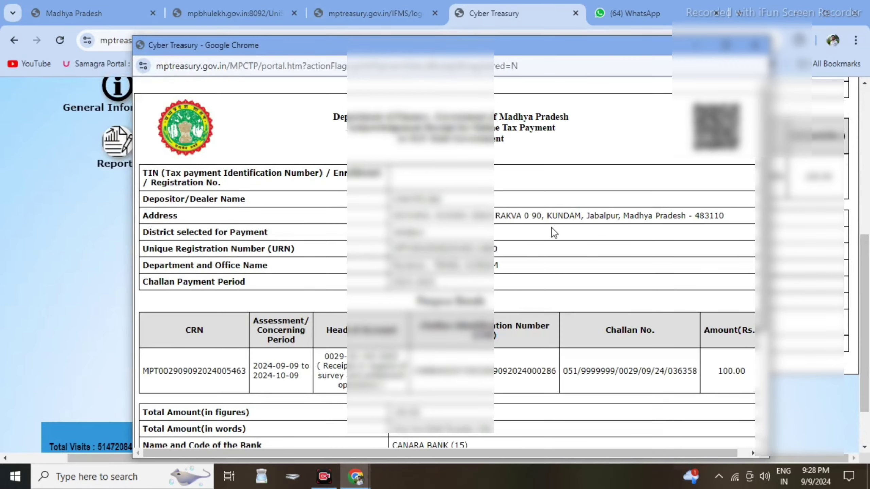
left_click(726, 45)
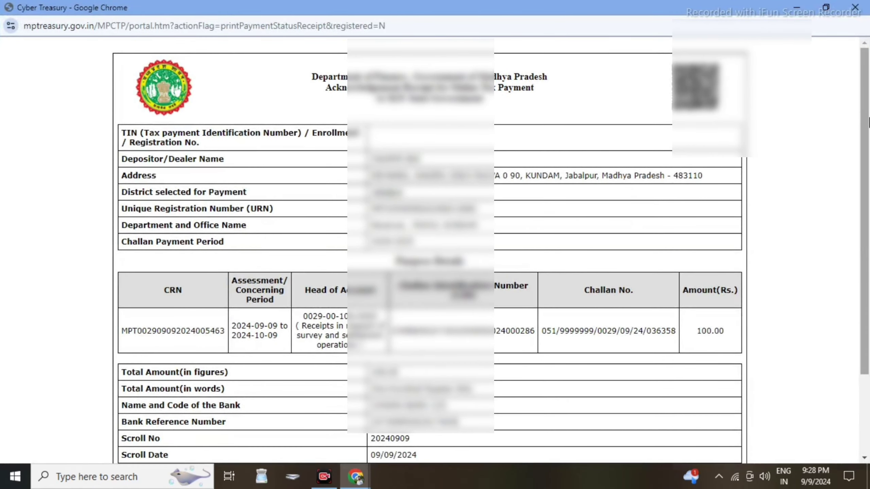
scroll(868, 255, "down", 4)
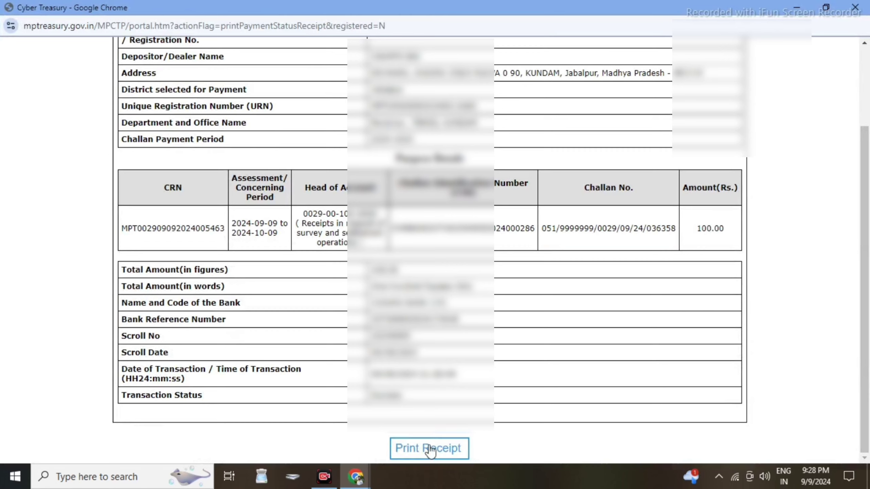